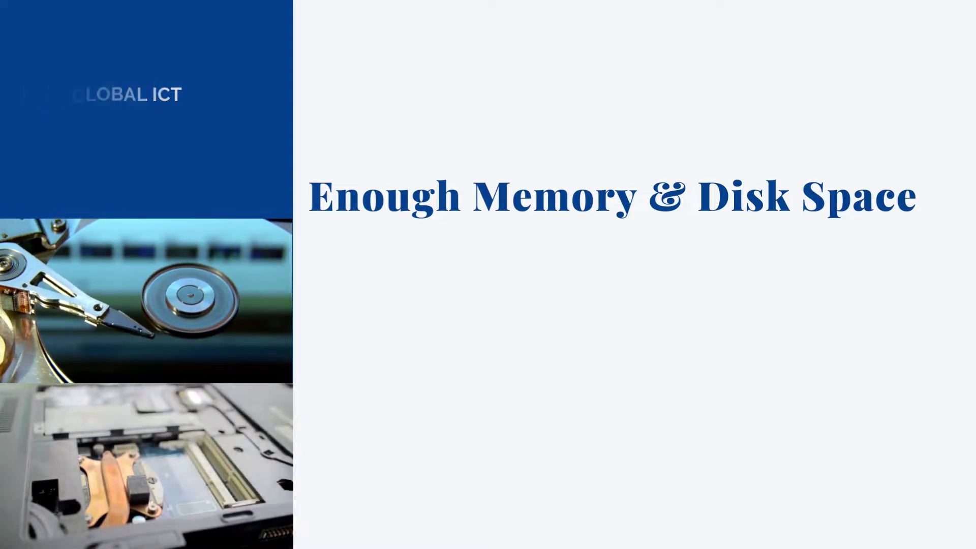
Step: Bring up the Start menu to search for a program
key(super)
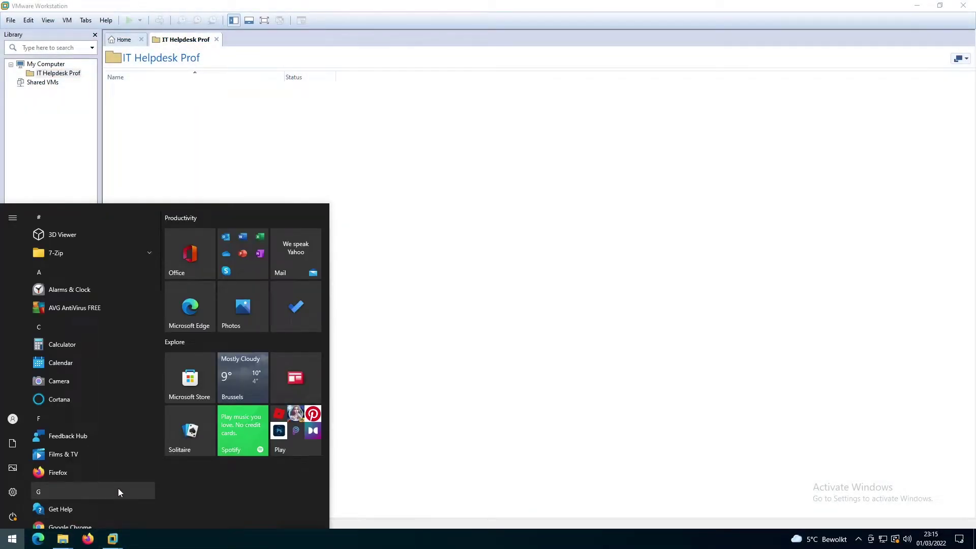
text(ms)
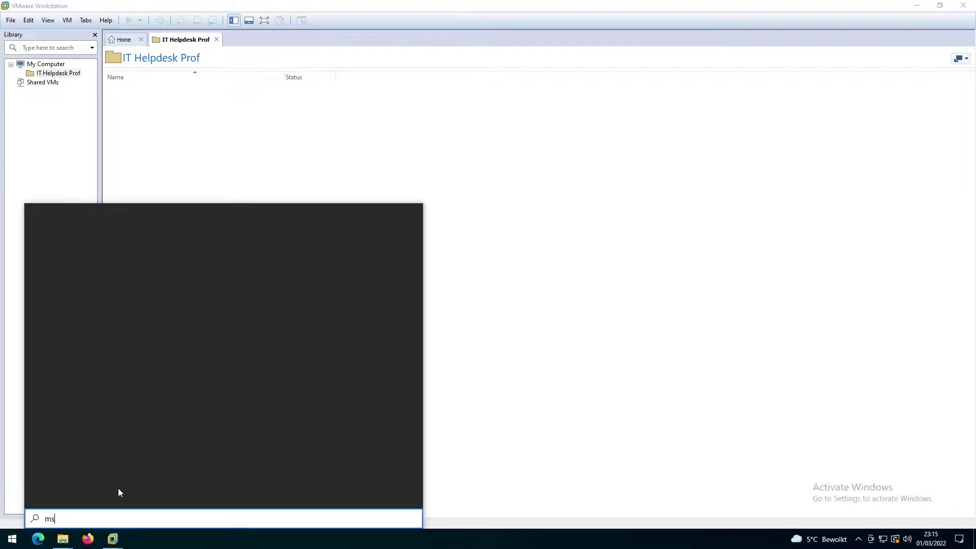
text(info32)
key(Return)
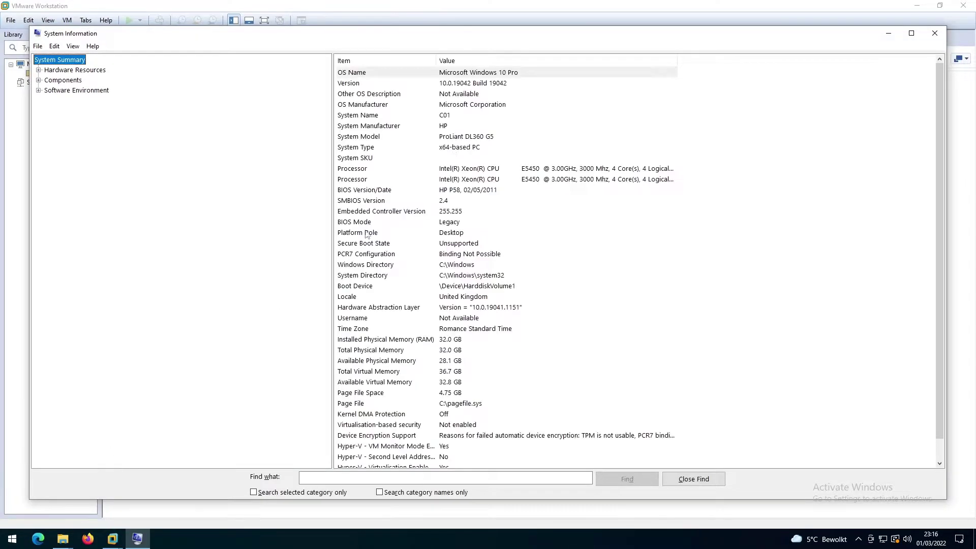
click(477, 106)
click(473, 138)
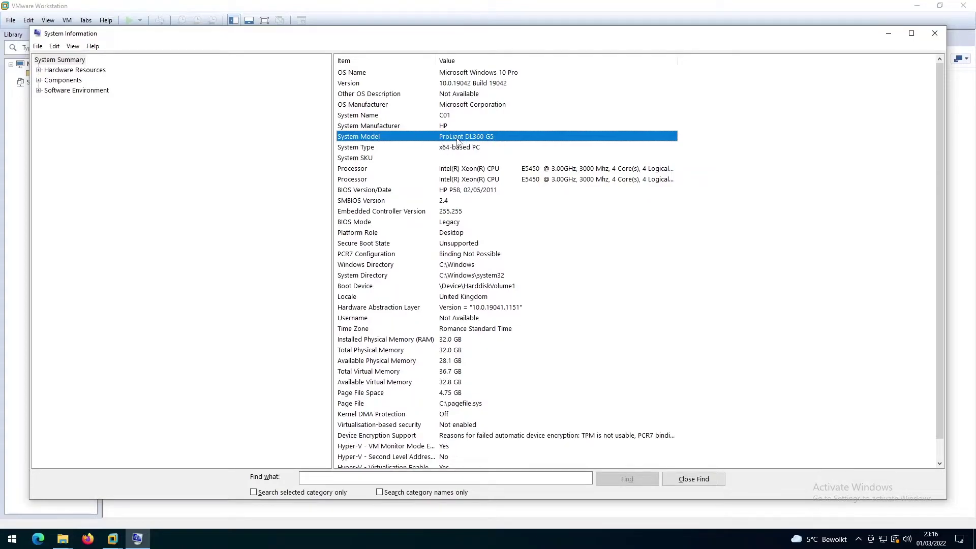
click(385, 340)
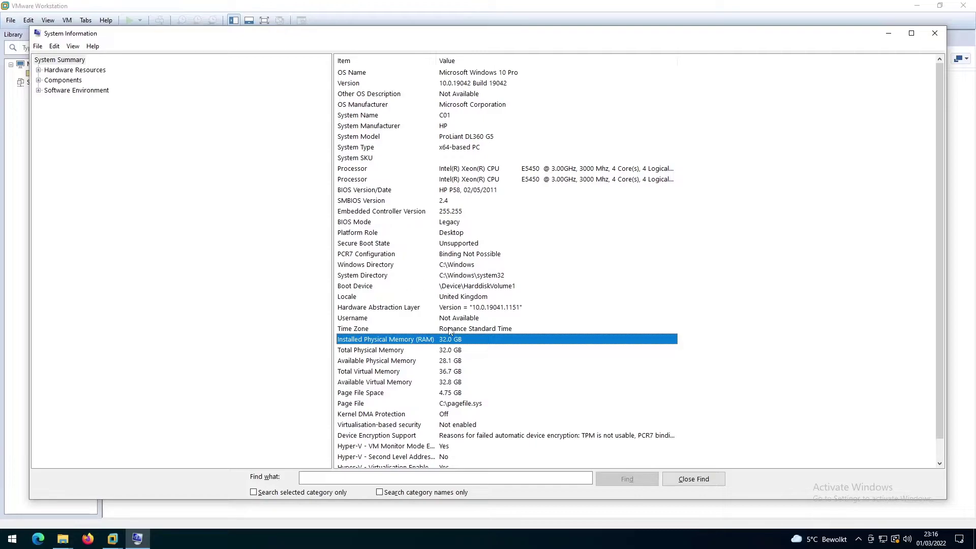
click(935, 33)
mouse_move(69, 540)
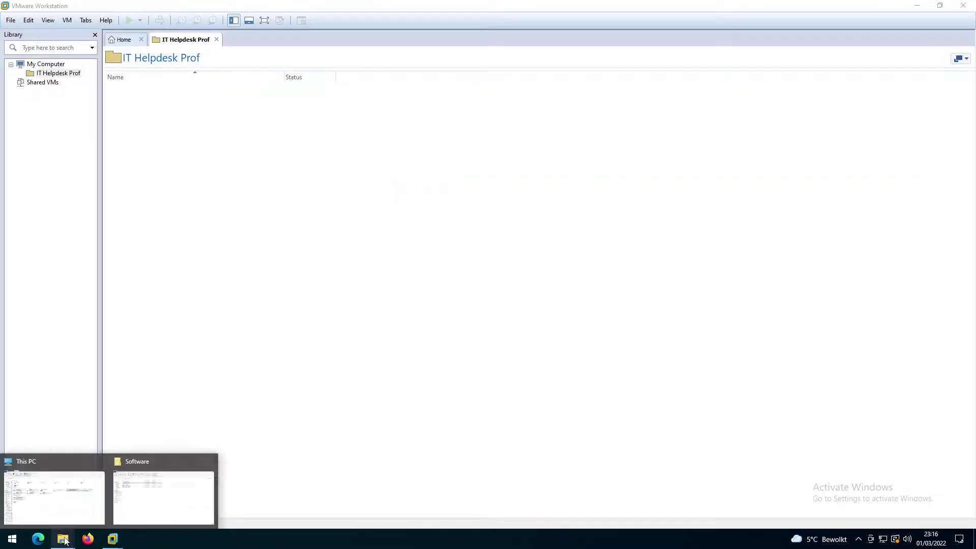
click(53, 502)
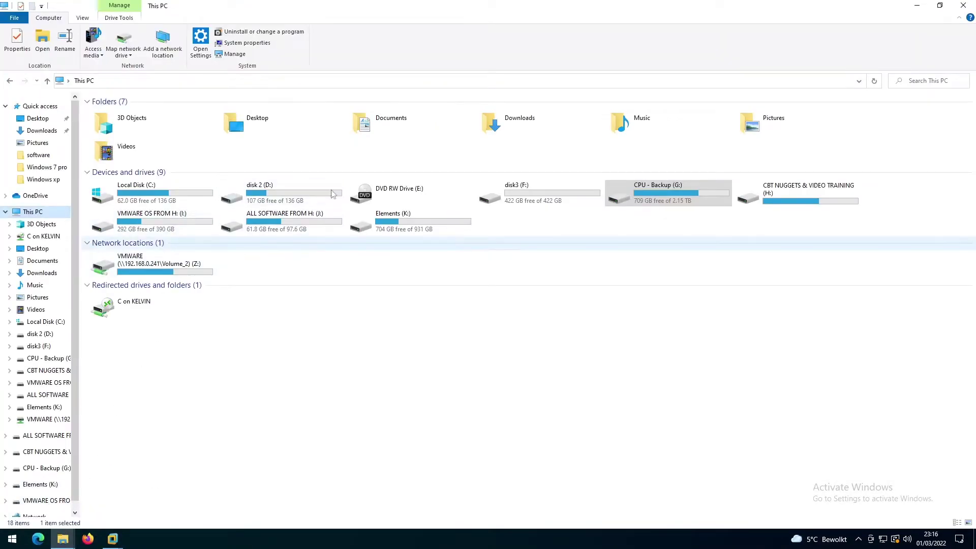
click(7, 214)
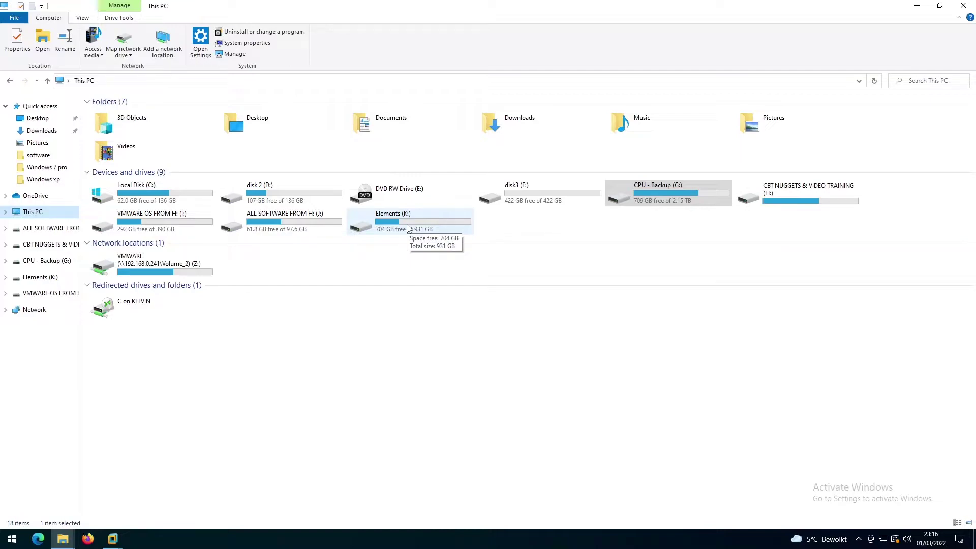
click(917, 5)
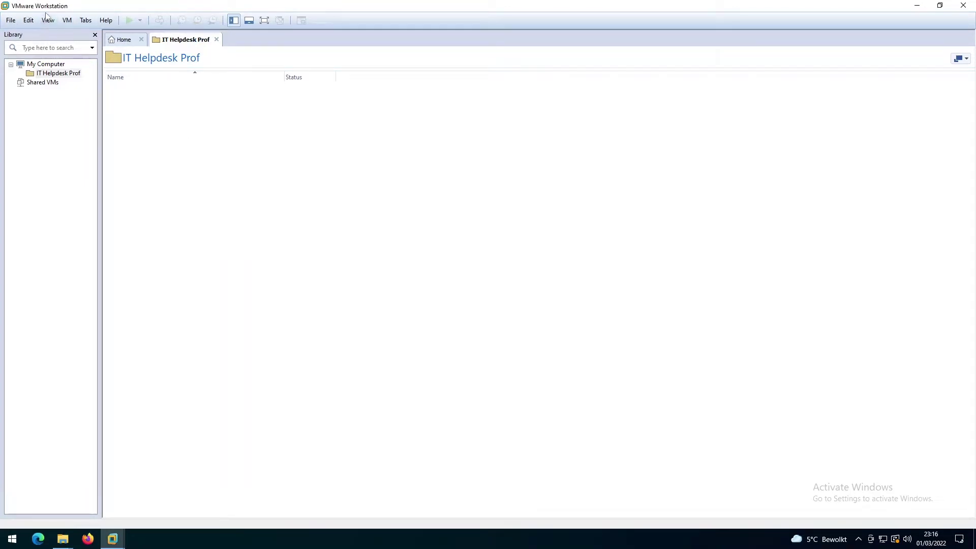
click(67, 20)
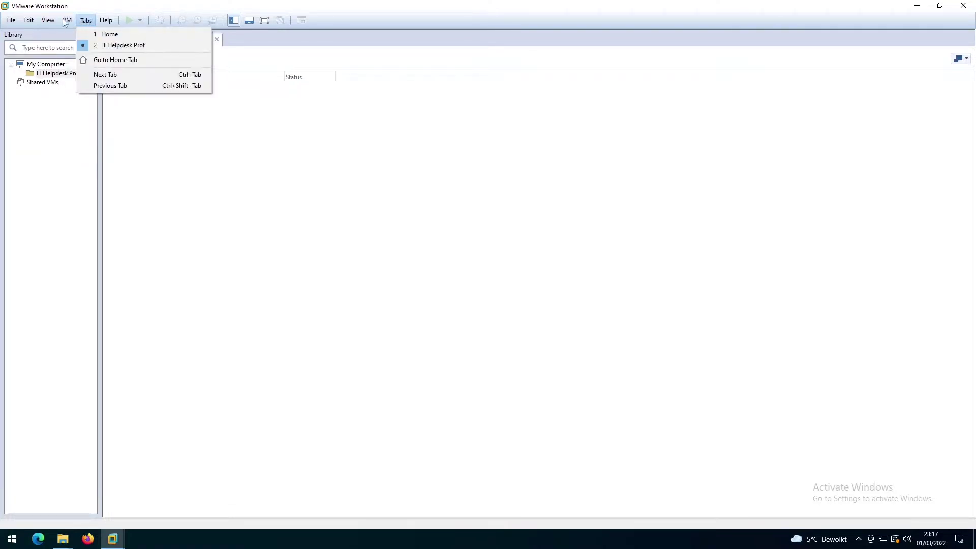
mouse_move(31, 22)
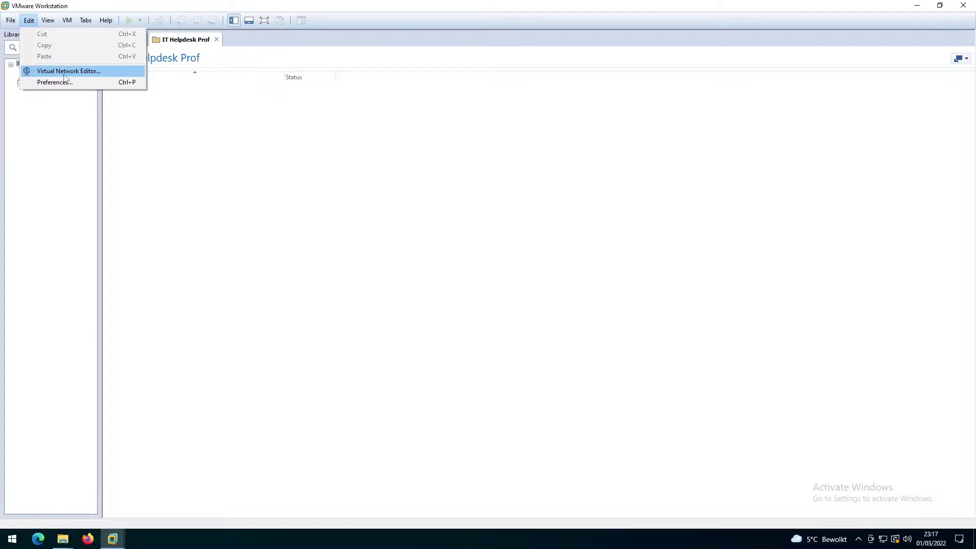
click(63, 82)
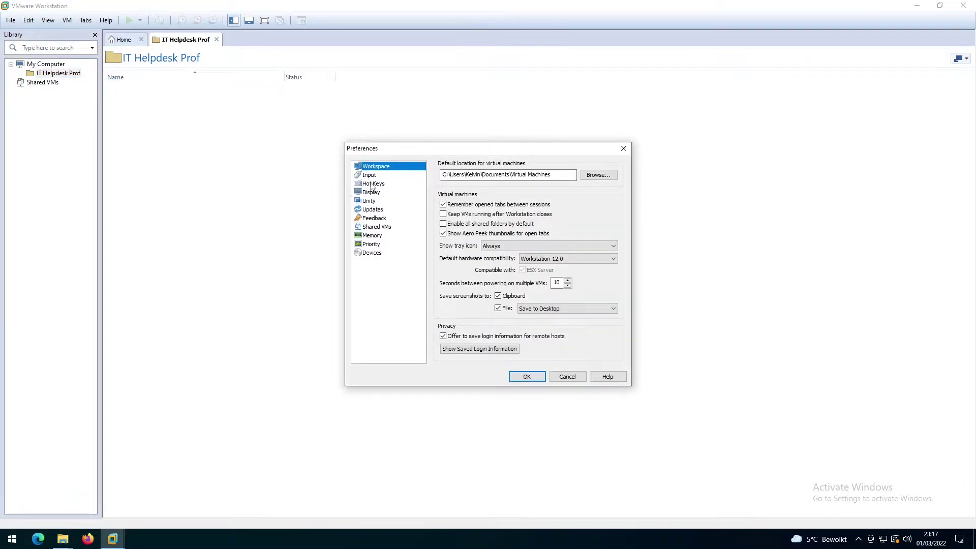
click(528, 175)
drag(442, 175, 552, 175)
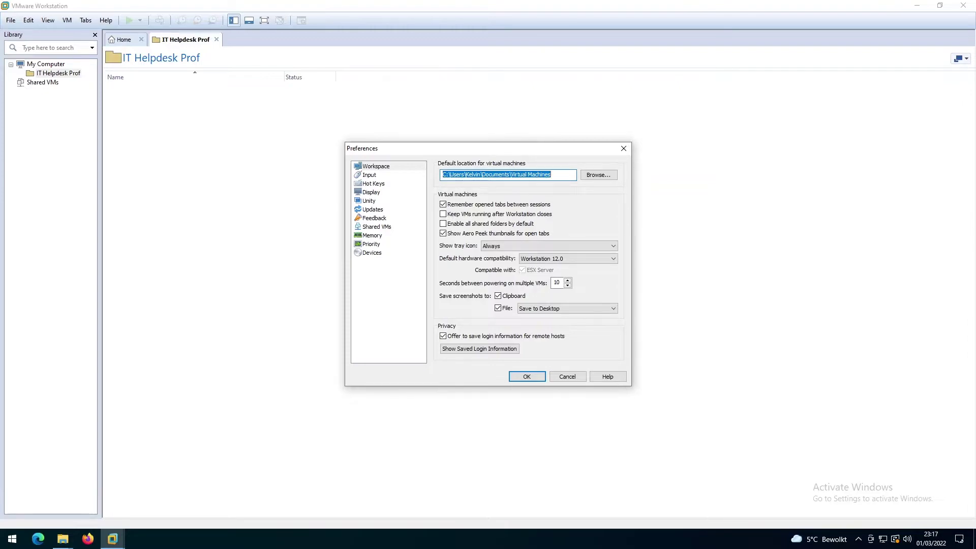
click(622, 149)
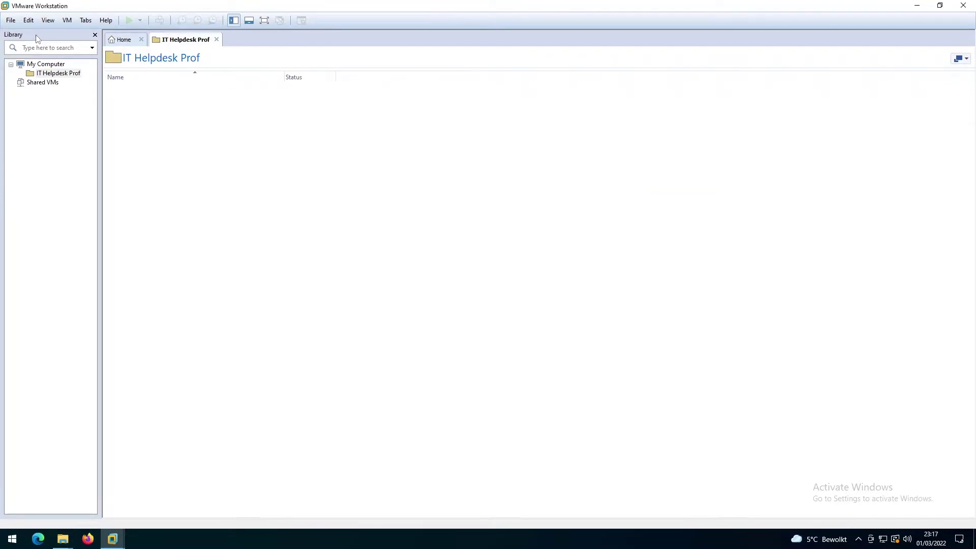
click(27, 21)
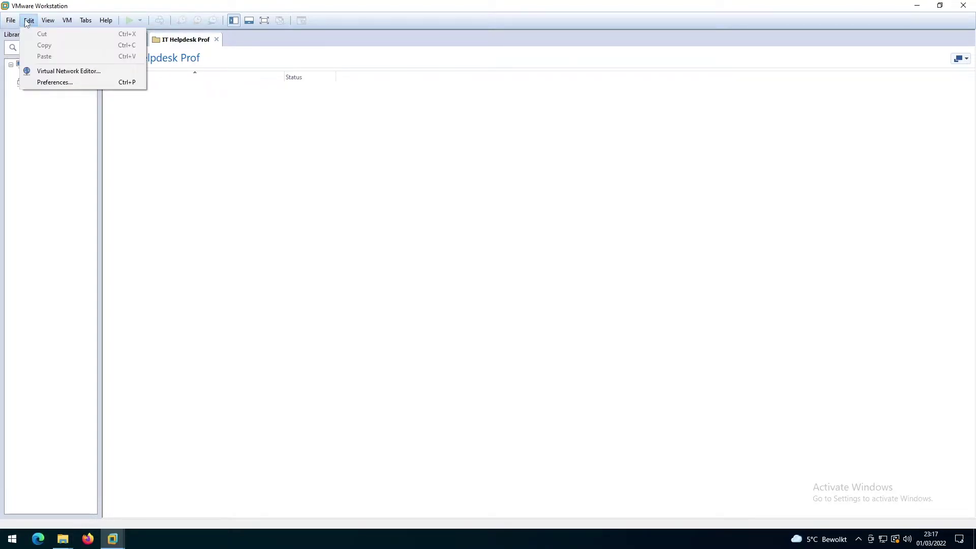
click(56, 72)
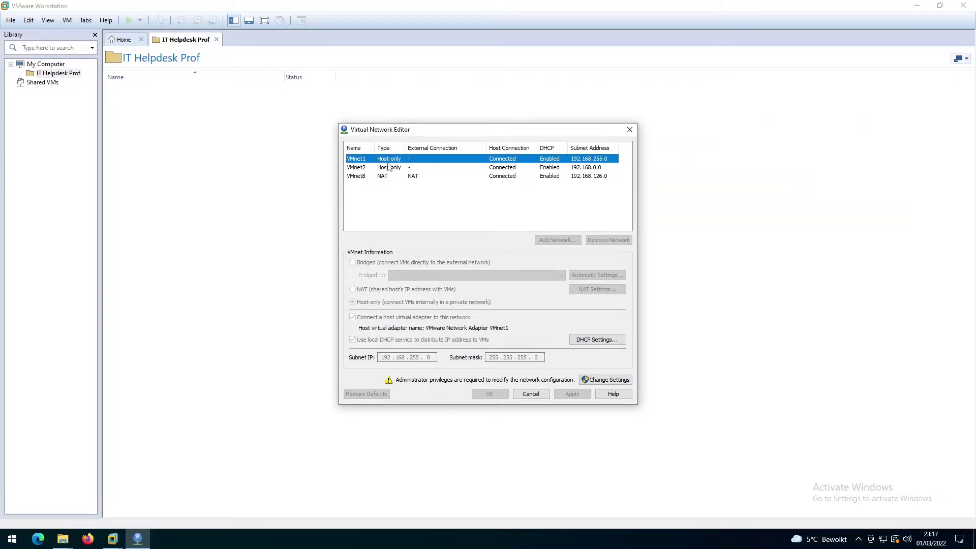
click(361, 168)
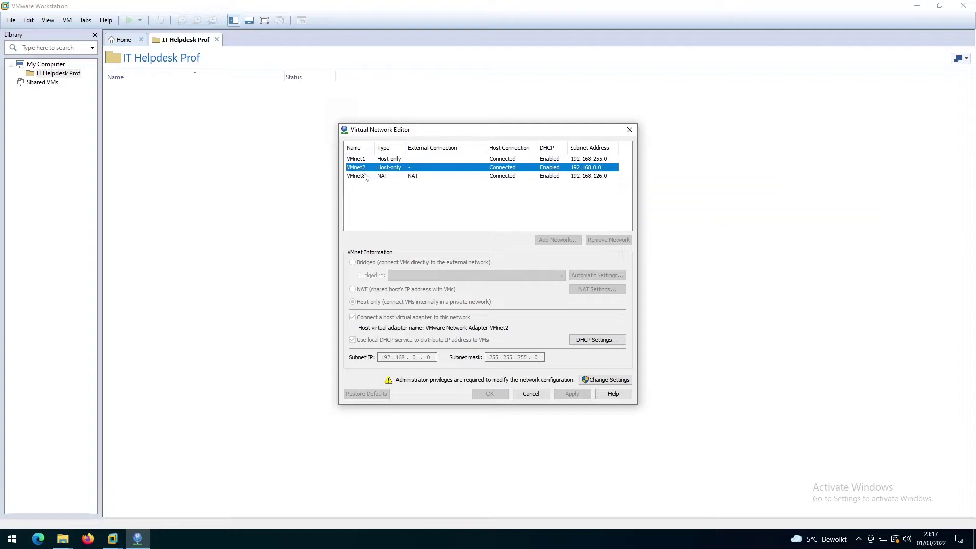
click(370, 177)
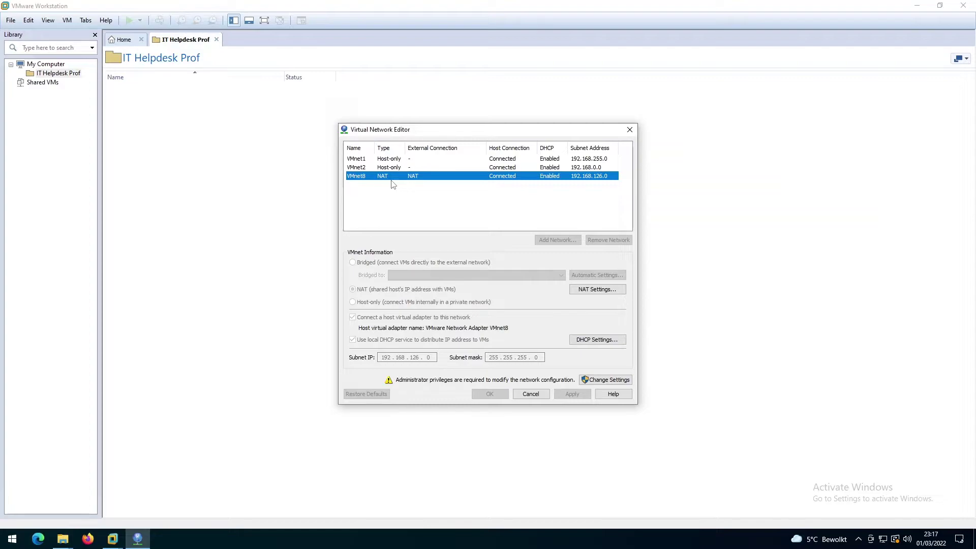
click(629, 130)
mouse_move(92, 77)
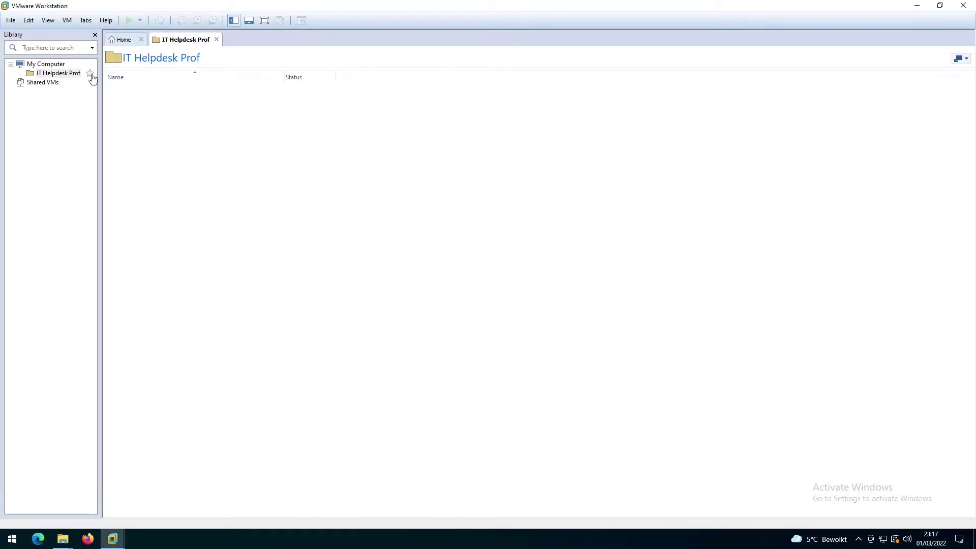
Step: Start a typical new virtual machine with the operating system to be installed later
click(11, 21)
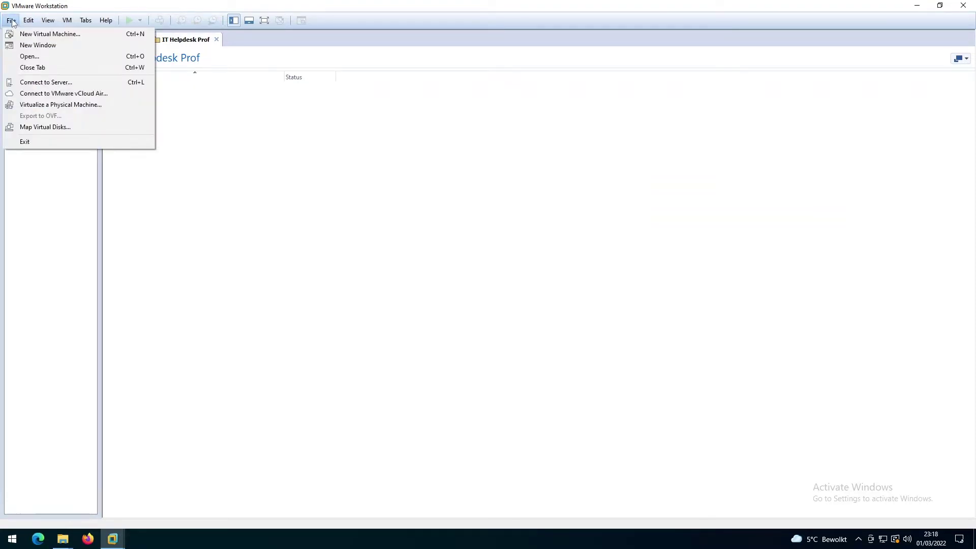
click(51, 34)
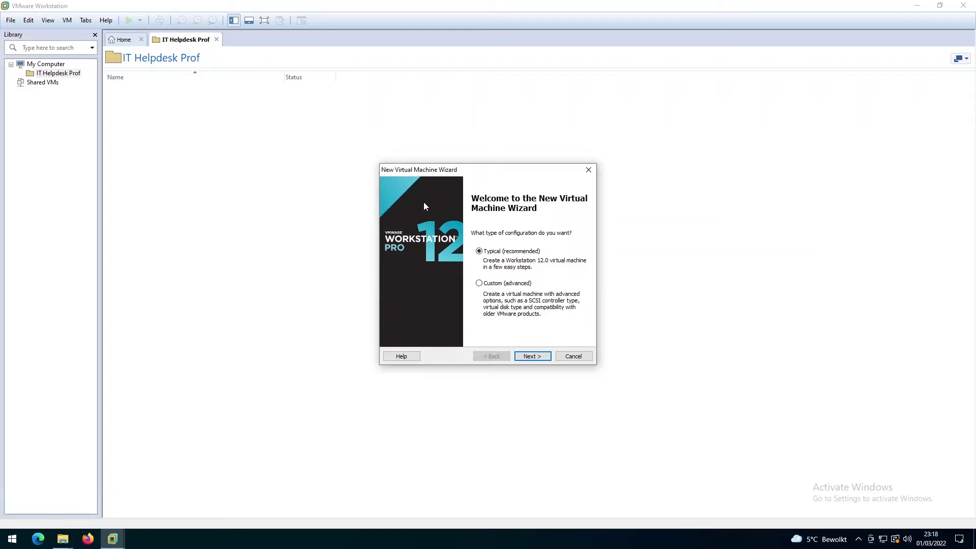
click(533, 357)
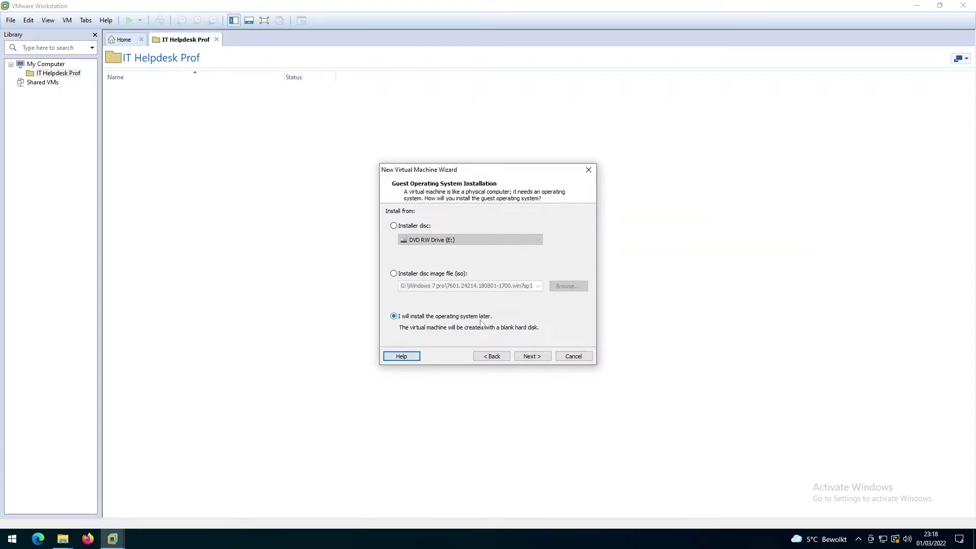
click(533, 358)
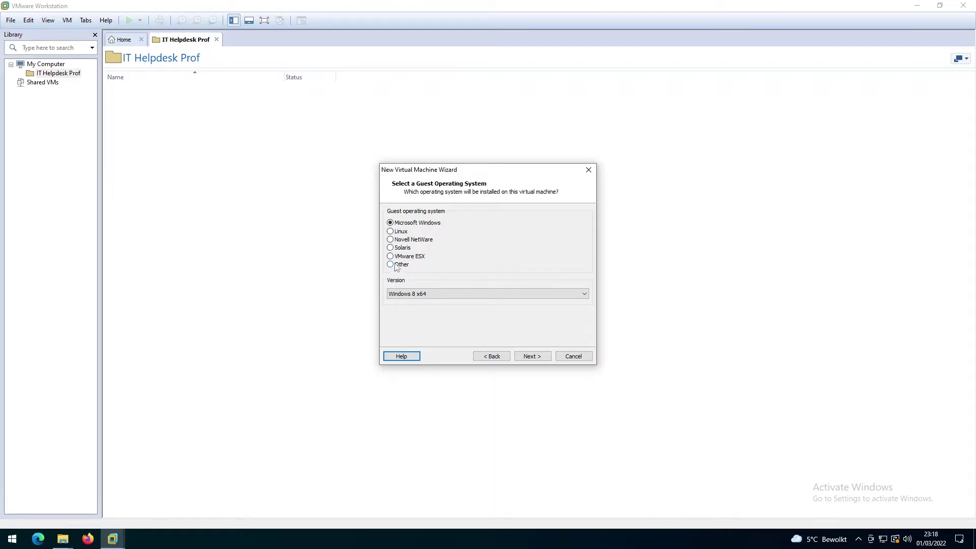
Step: Choose Windows 10 x64 as the guest version and name the machine C001
click(424, 295)
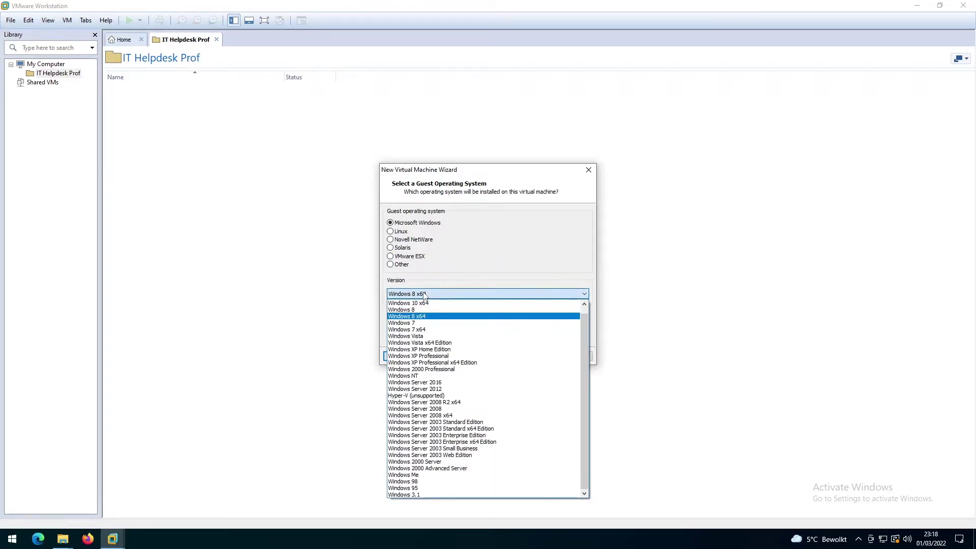
click(418, 304)
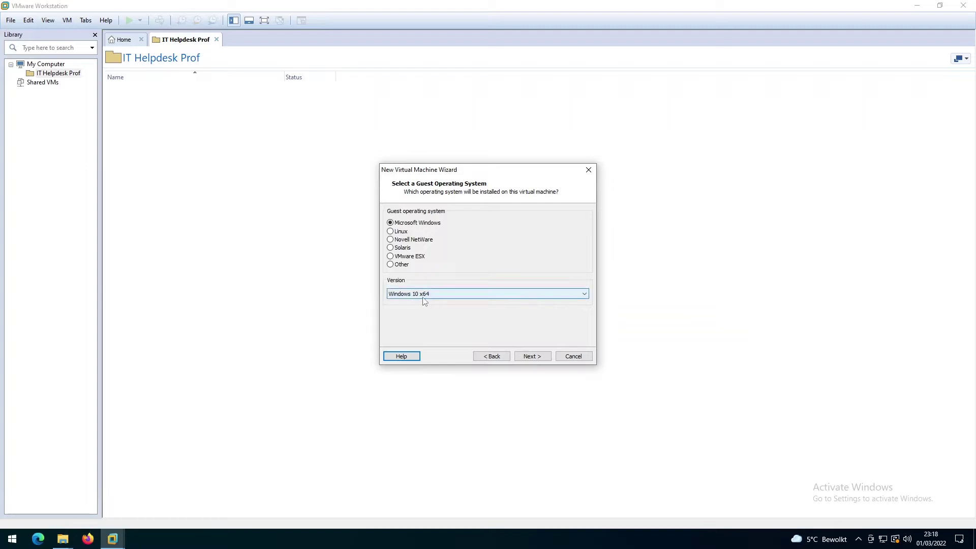
click(534, 356)
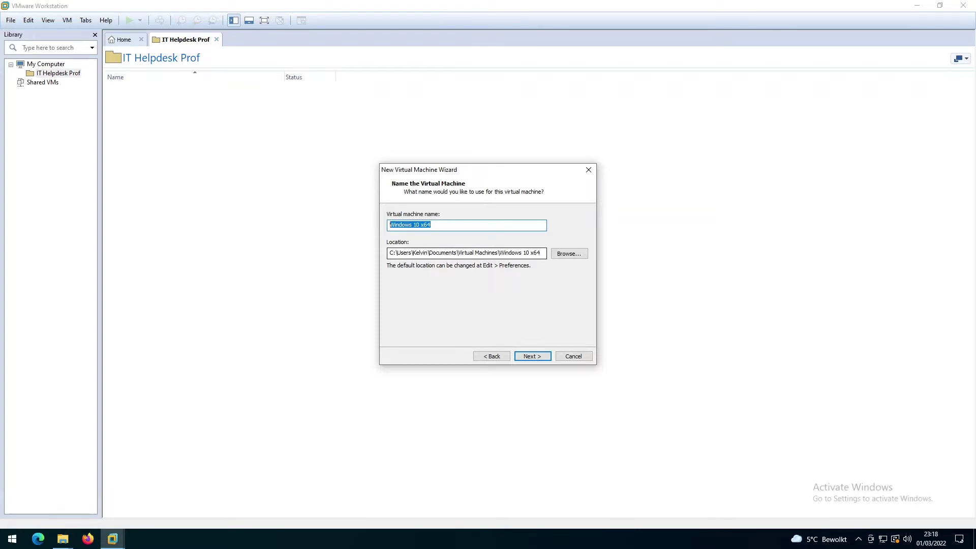
text(C001)
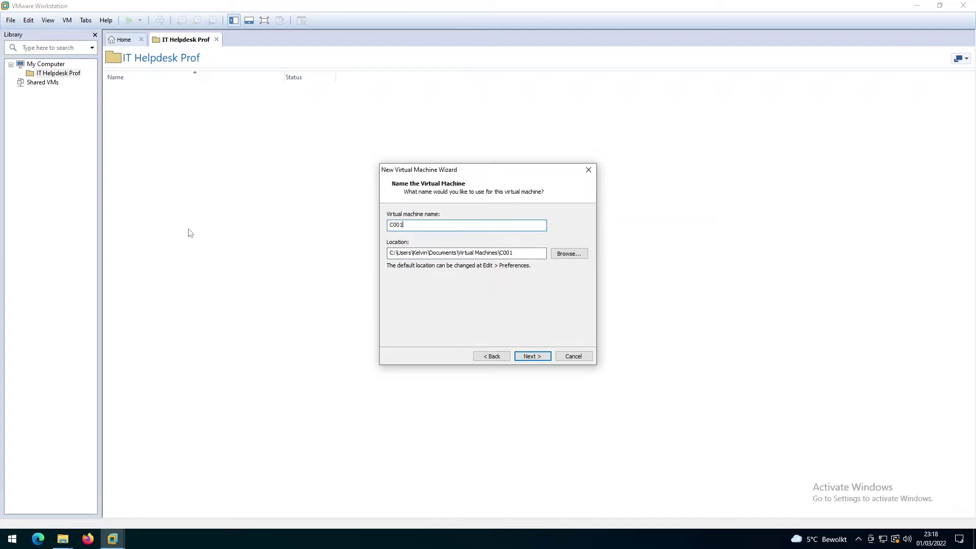
Step: Open the Browse For Folder dialog for C001's location and check the open Explorer windows
click(567, 254)
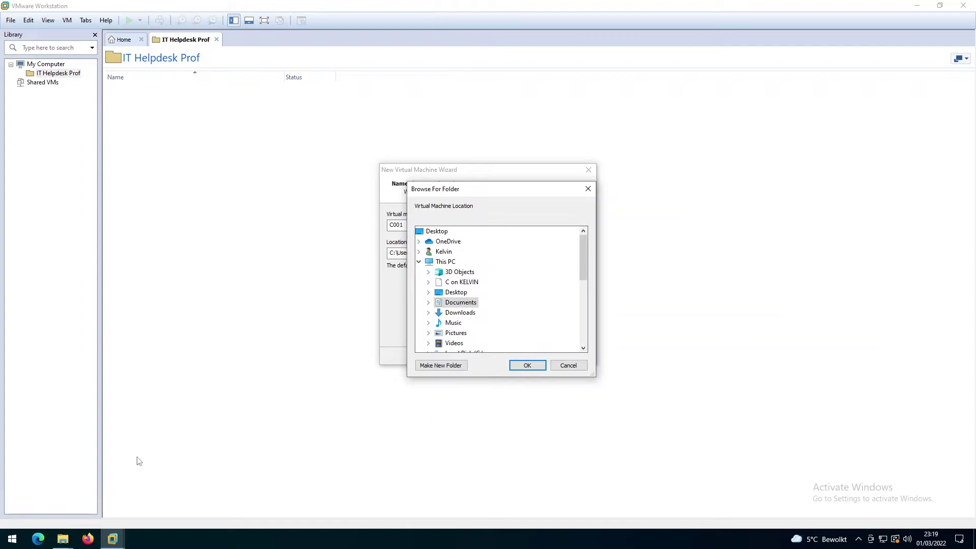
click(70, 529)
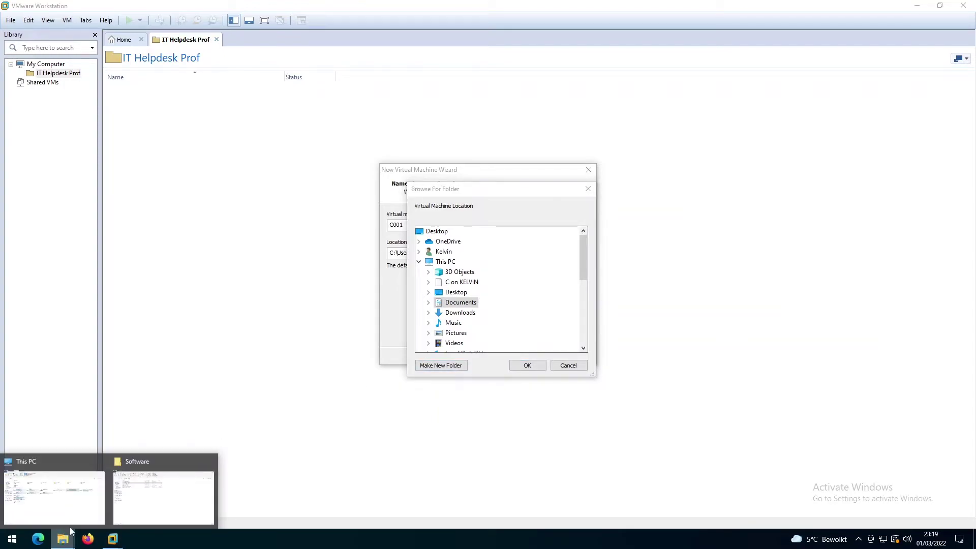
click(54, 498)
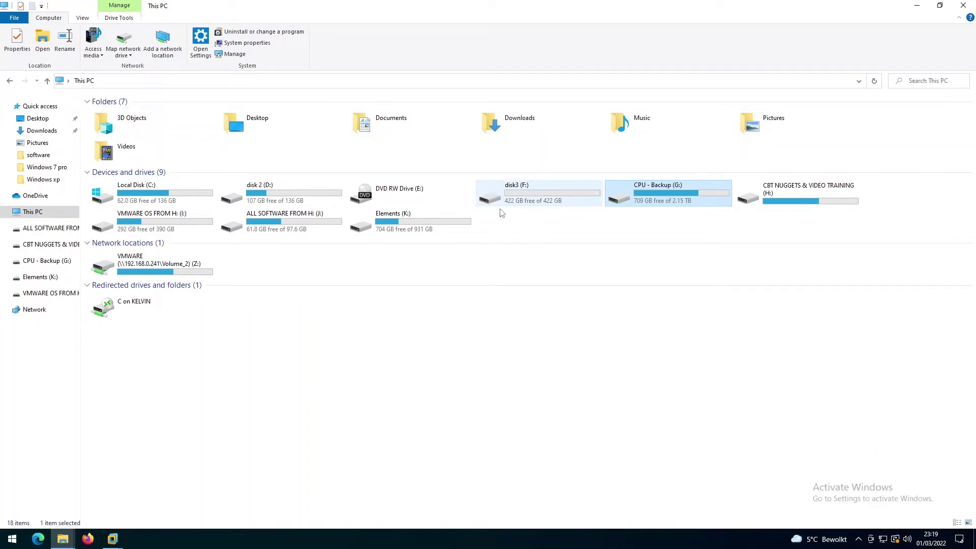
click(917, 5)
drag(586, 264, 582, 297)
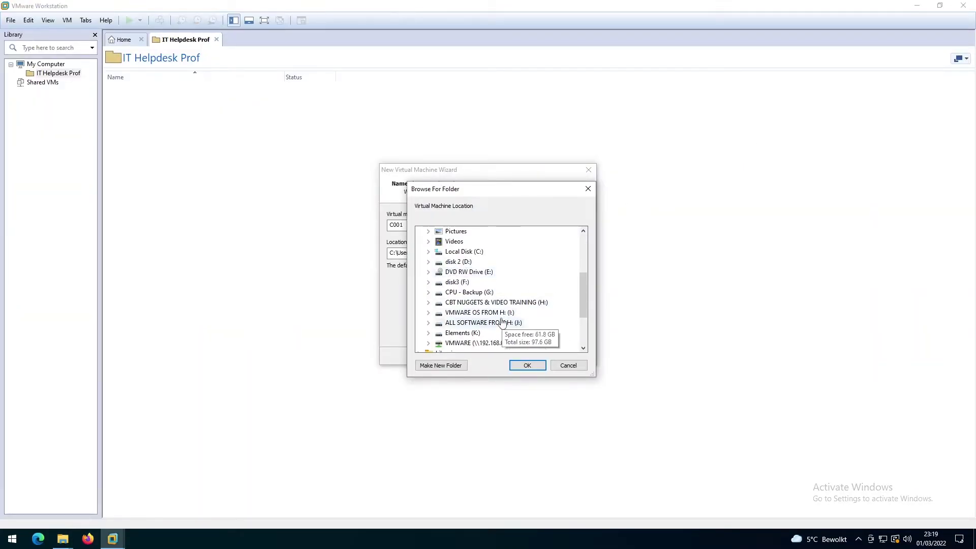
Step: Create a C001 folder on disk3 (F:), confirm F:\C001 as the location, and continue
click(454, 282)
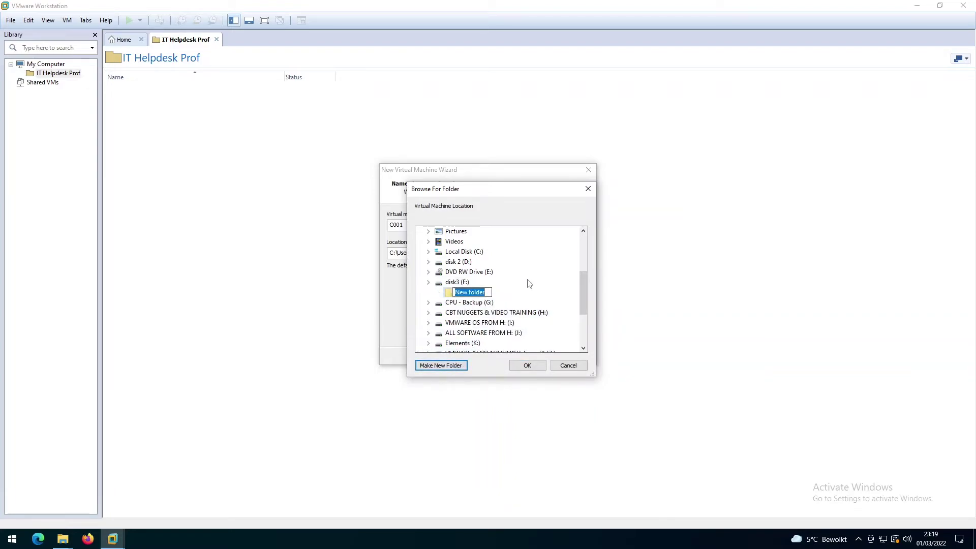
text(C001)
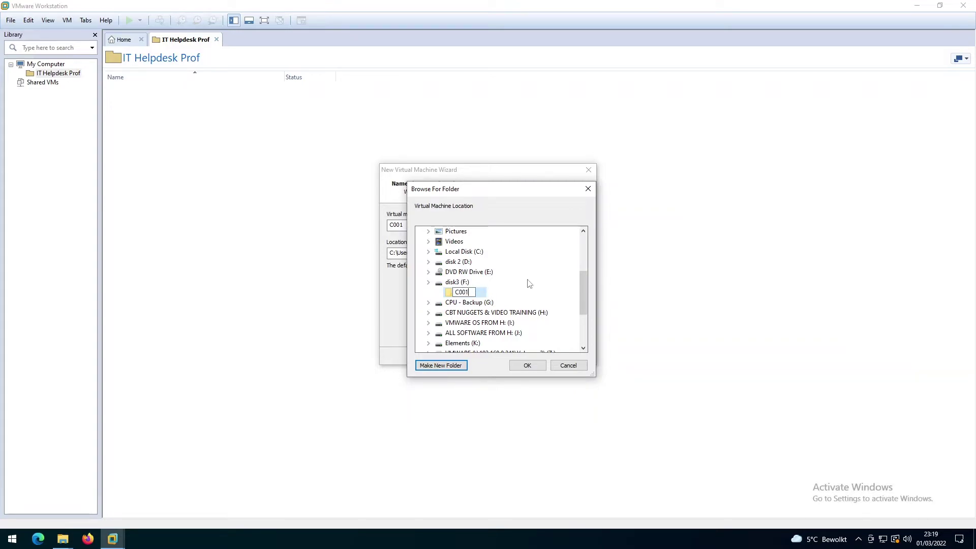
key(Return)
click(527, 366)
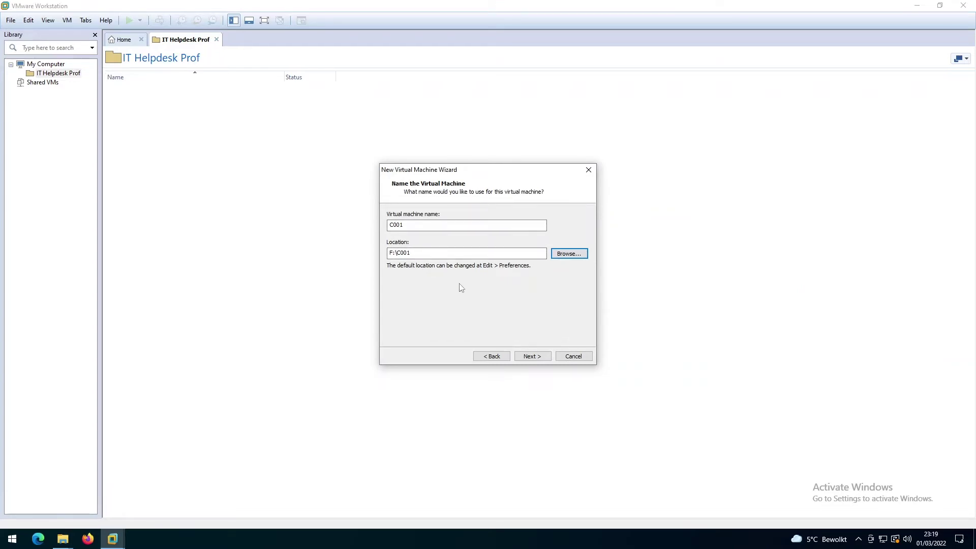
click(530, 357)
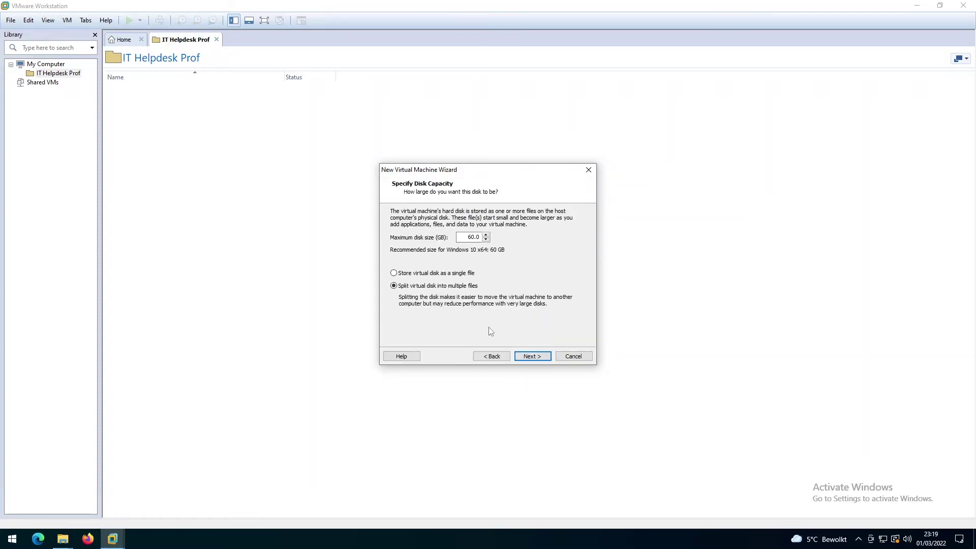
Step: Change the maximum disk size from 60 GB to 100 GB and go on to the summary
double_click(474, 237)
text(10)
click(524, 354)
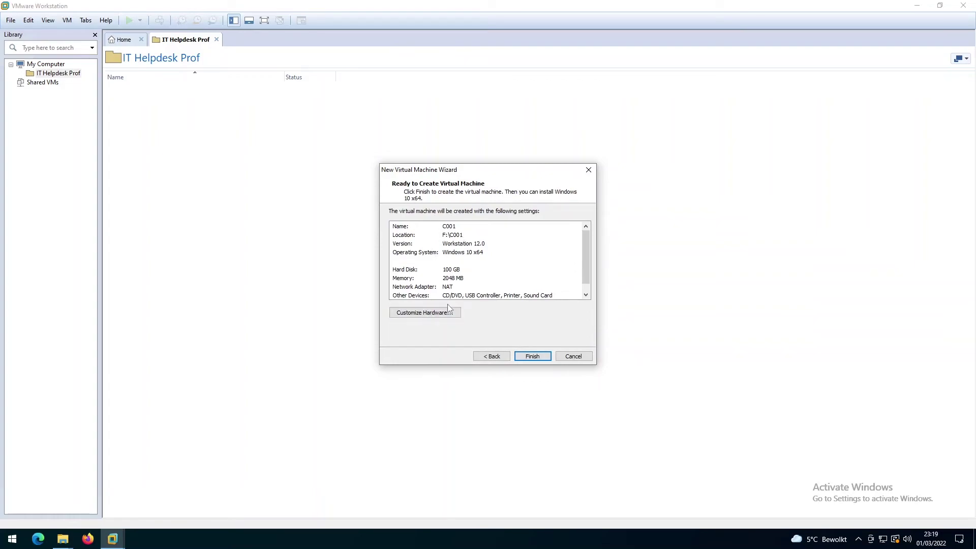
Step: Raise the new machine's memory to 4 GB (4096 MB) in Customize Hardware
click(441, 311)
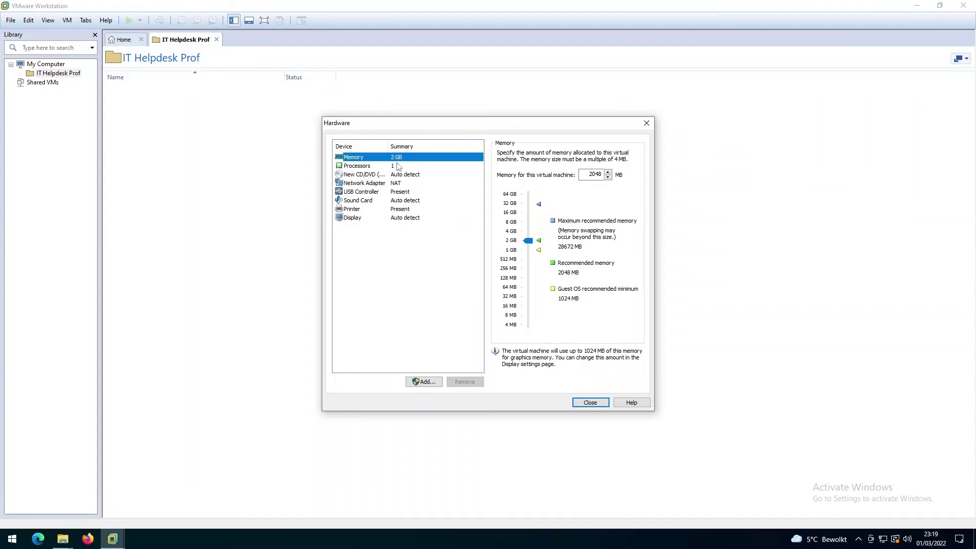
click(511, 232)
click(360, 166)
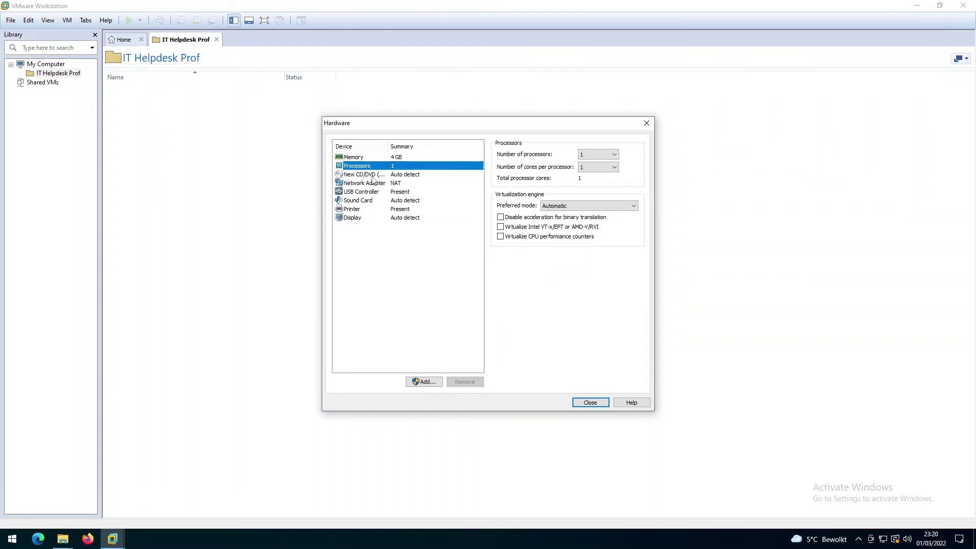
Step: Switch the CD/DVD drive to use an ISO image file and bring up the This PC Explorer window
click(371, 175)
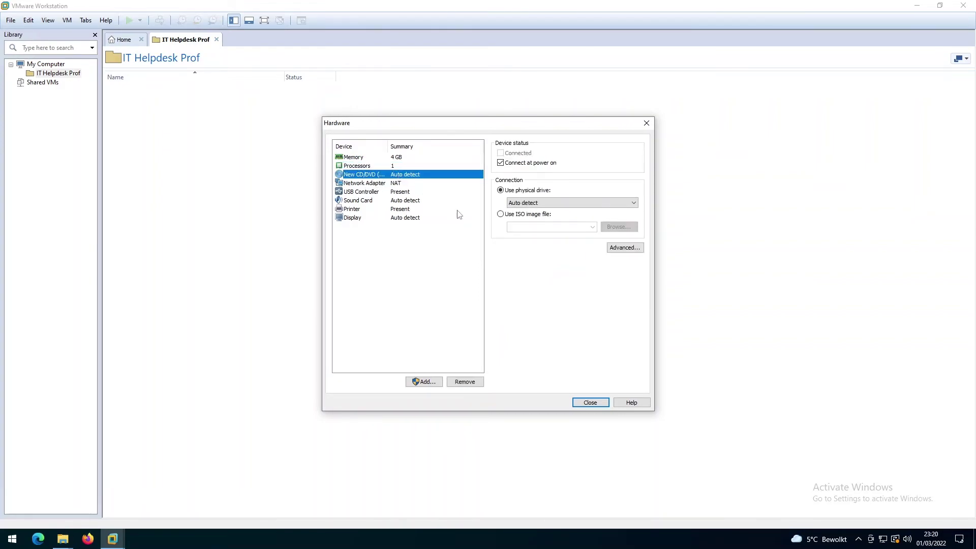
click(517, 218)
click(612, 233)
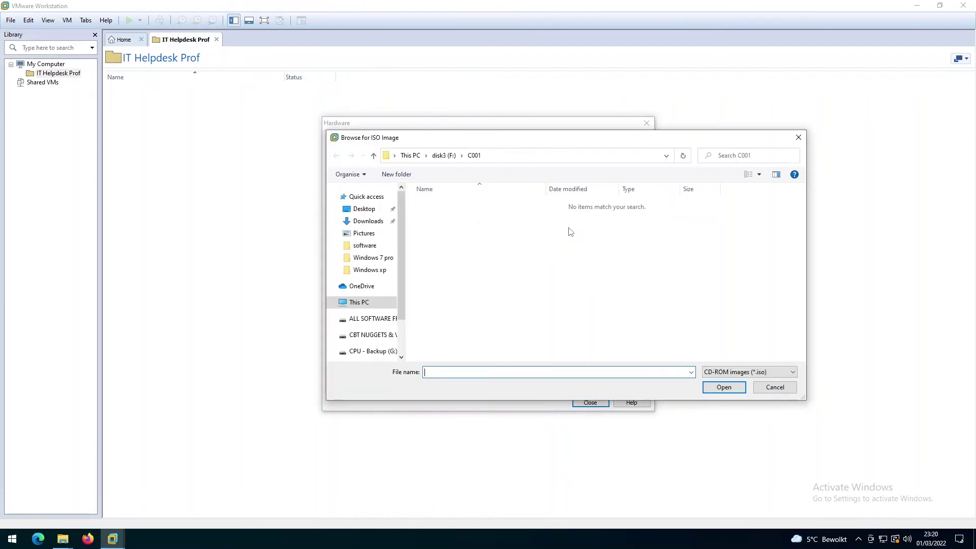
drag(402, 251, 401, 275)
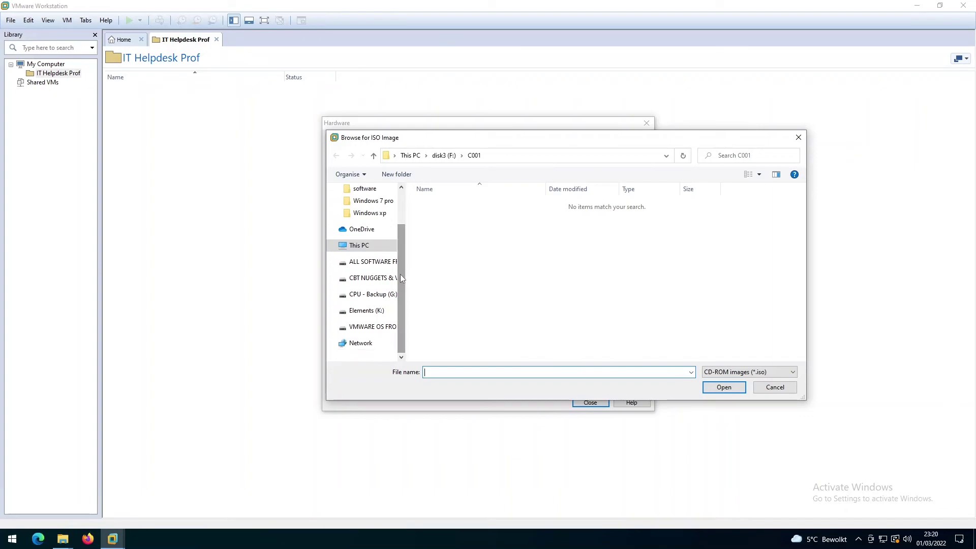
mouse_move(62, 539)
click(51, 486)
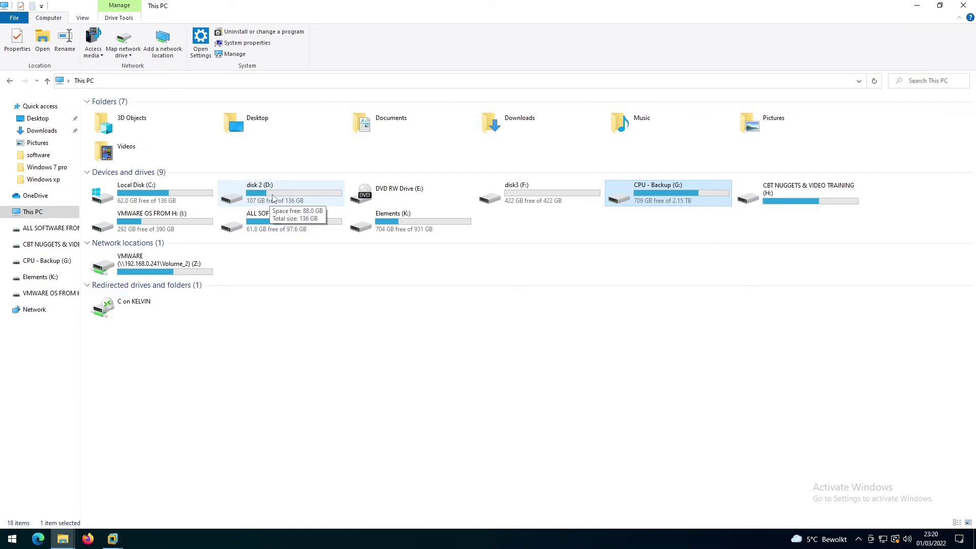
Step: Look through D:\Software in File Explorer, then minimize Explorer
double_click(300, 200)
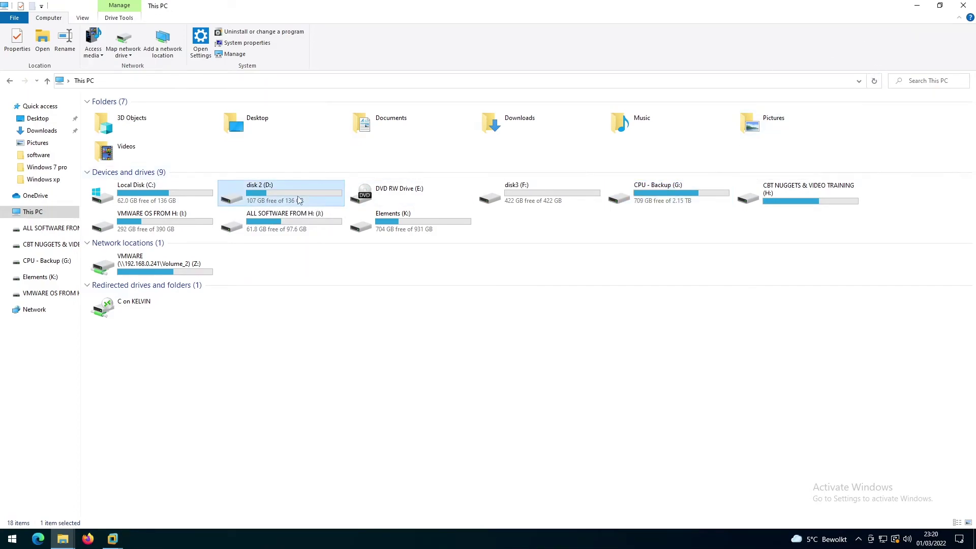
double_click(145, 115)
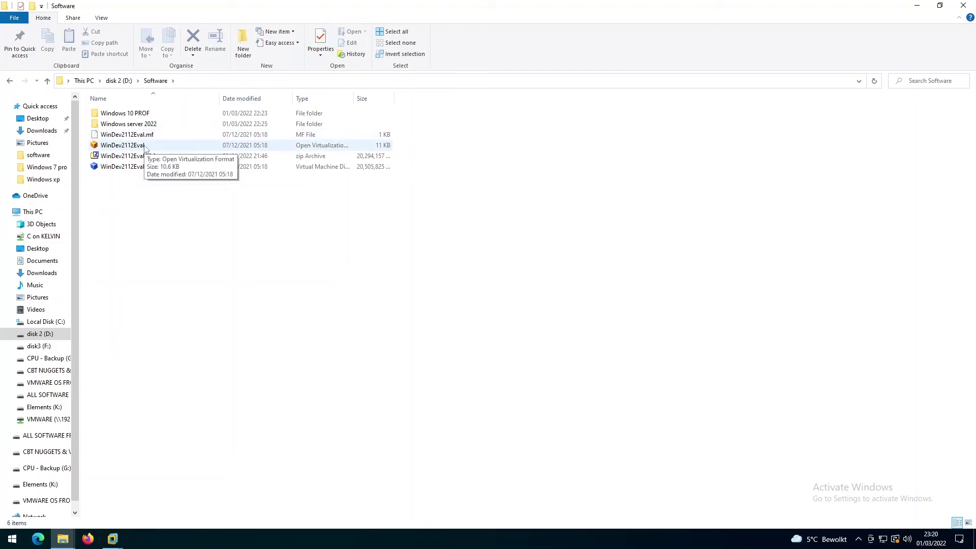
click(918, 10)
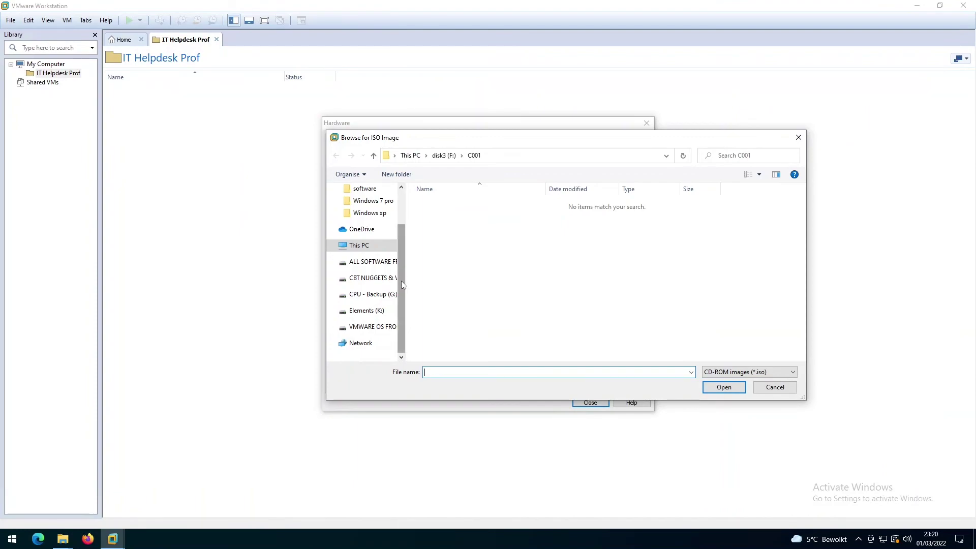
Step: Browse to D:\Software\Windows 10 PROF and select the Windows 10 prof ISO
click(360, 246)
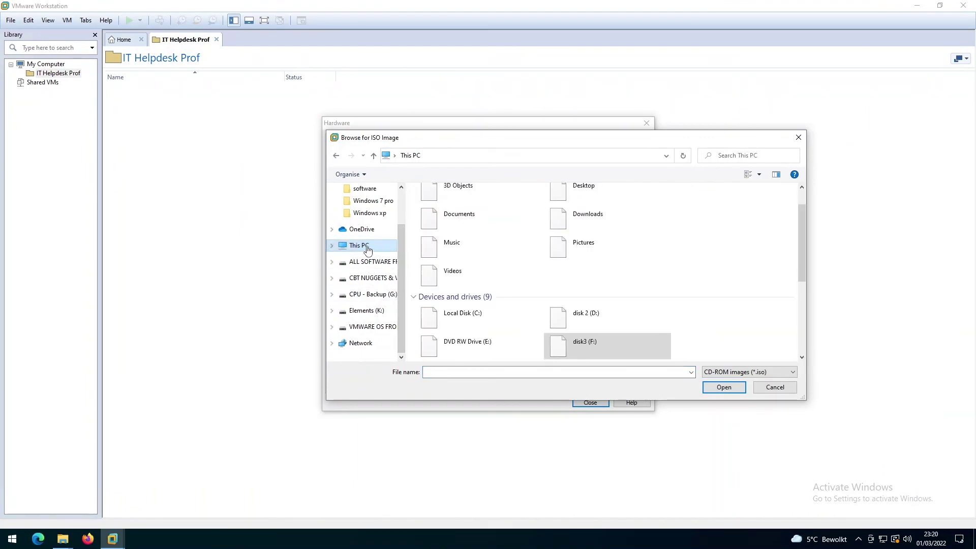
click(604, 317)
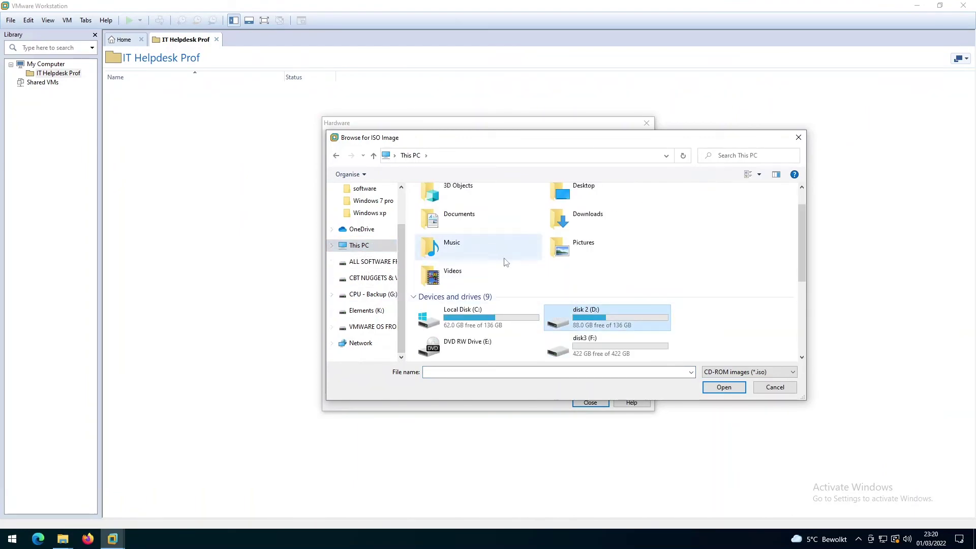
double_click(586, 313)
double_click(438, 204)
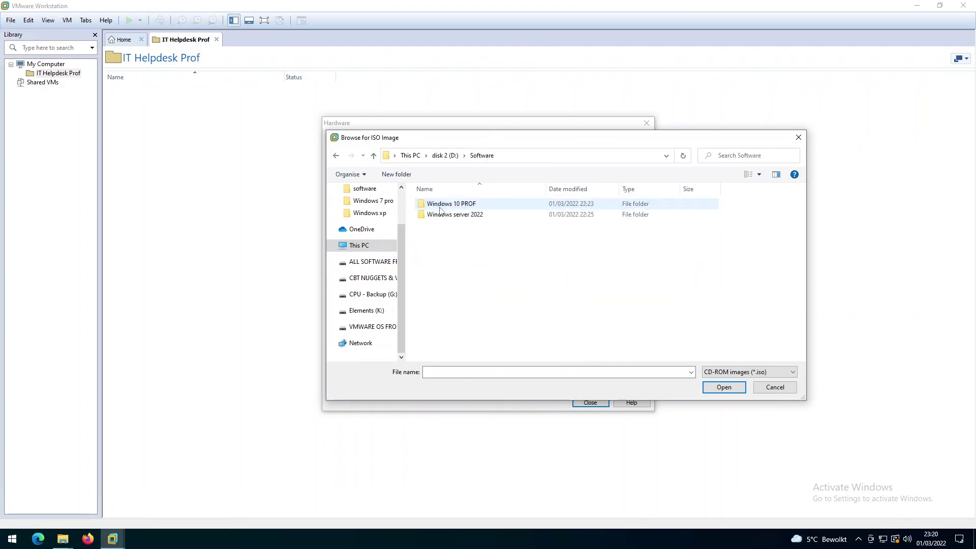
double_click(466, 206)
click(462, 206)
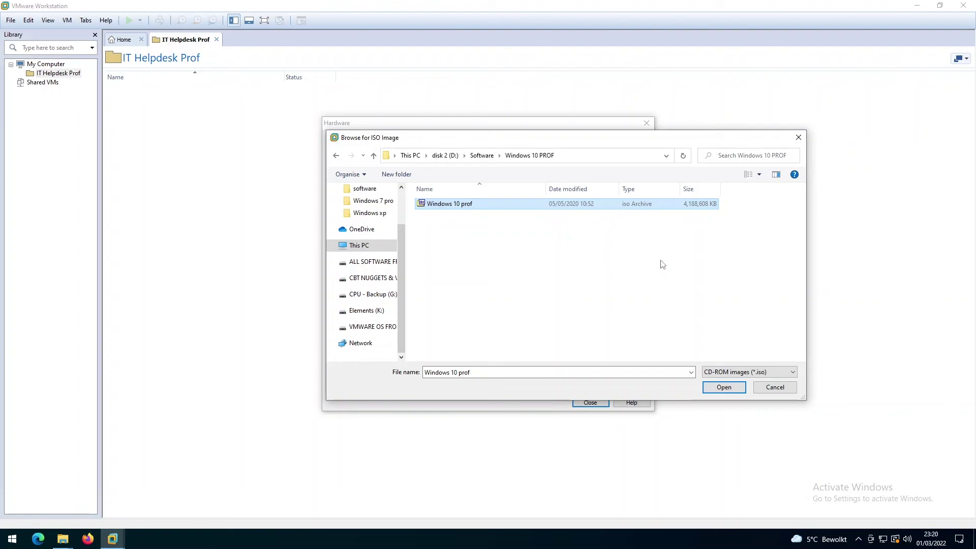
Step: Confirm the ISO, close hardware settings, and finish creating the C001 machine
click(724, 387)
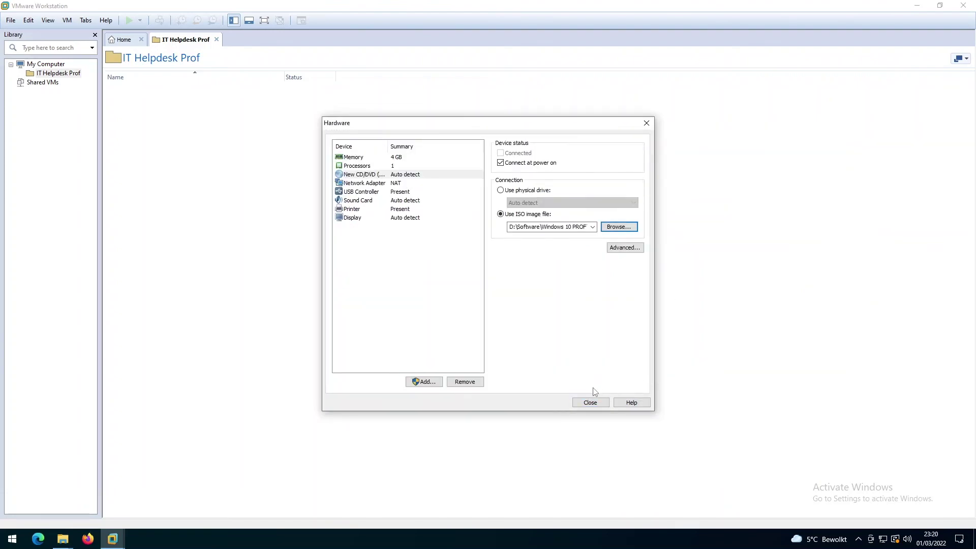
click(590, 402)
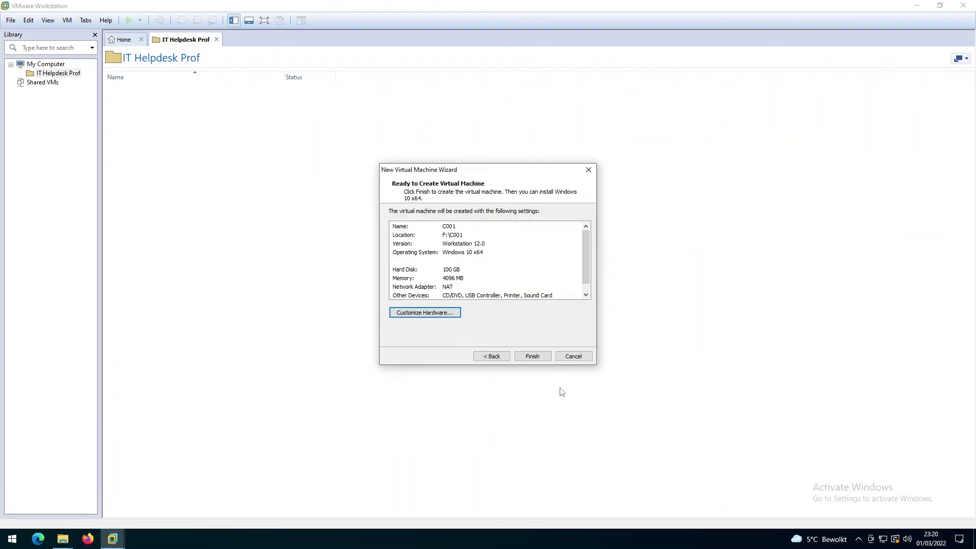
click(532, 356)
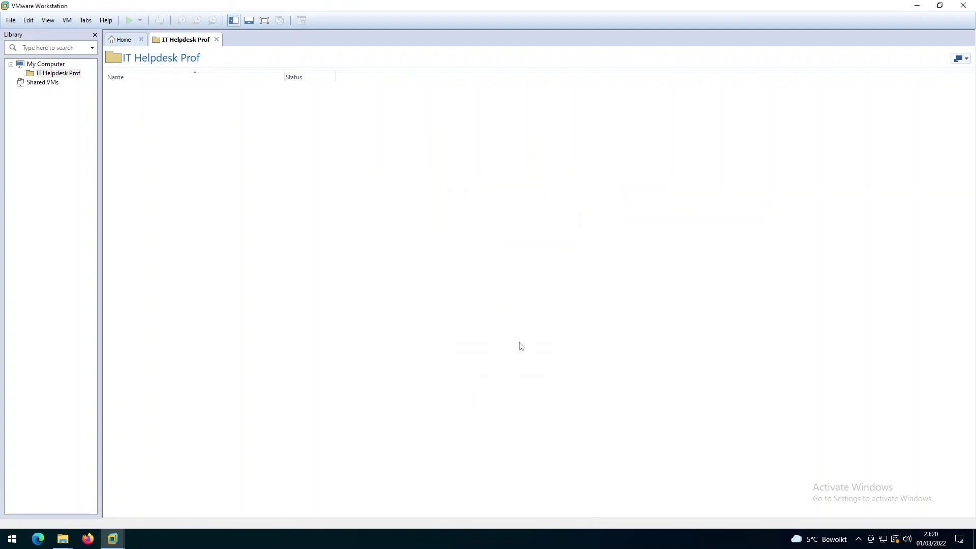